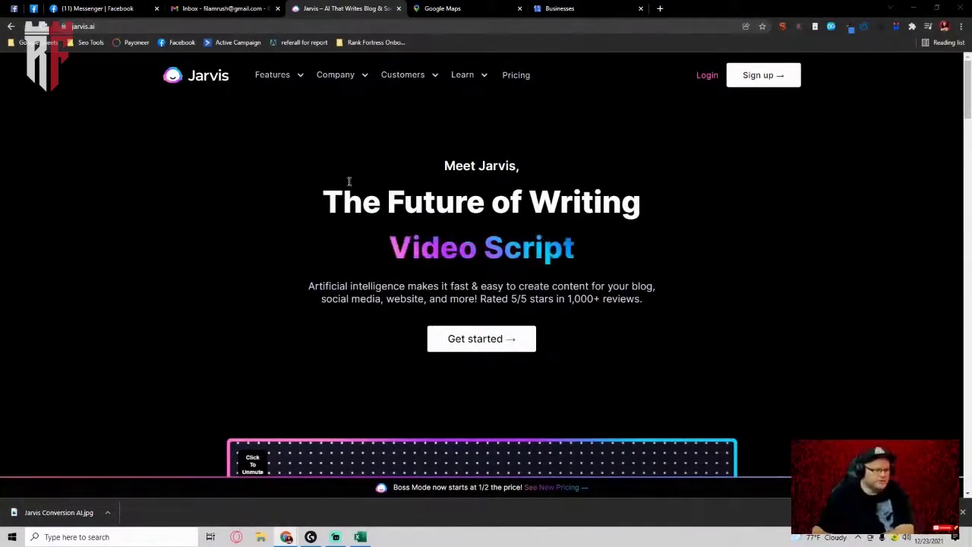
Log in to Jarvis and bring up its template library.
{"action": "left_click", "coordinate": [708, 75]}
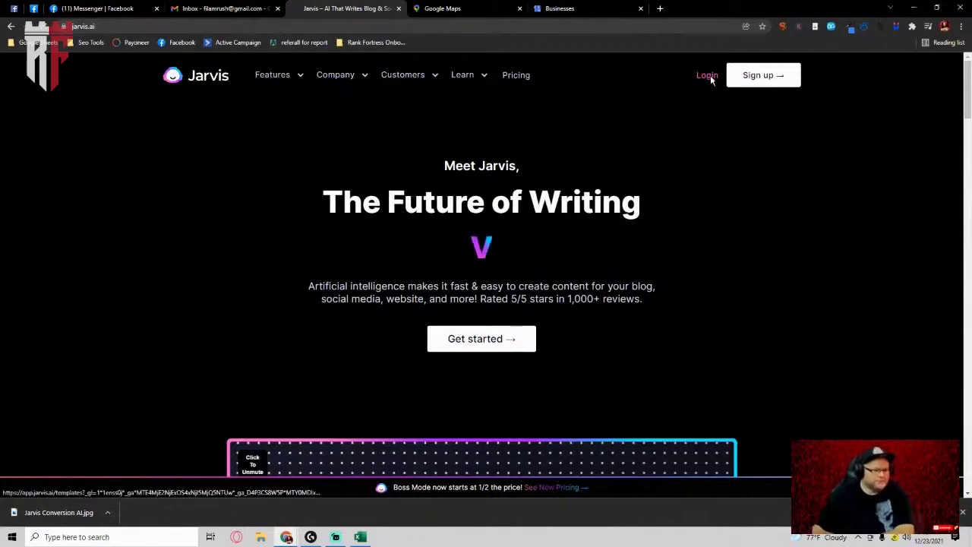
{"action": "left_click", "coordinate": [570, 8]}
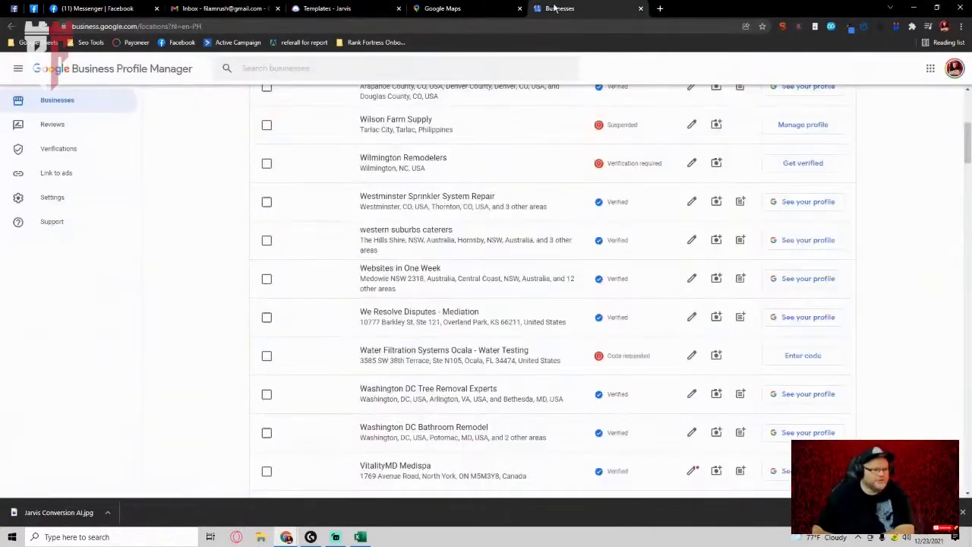
{"action": "left_click", "coordinate": [342, 9]}
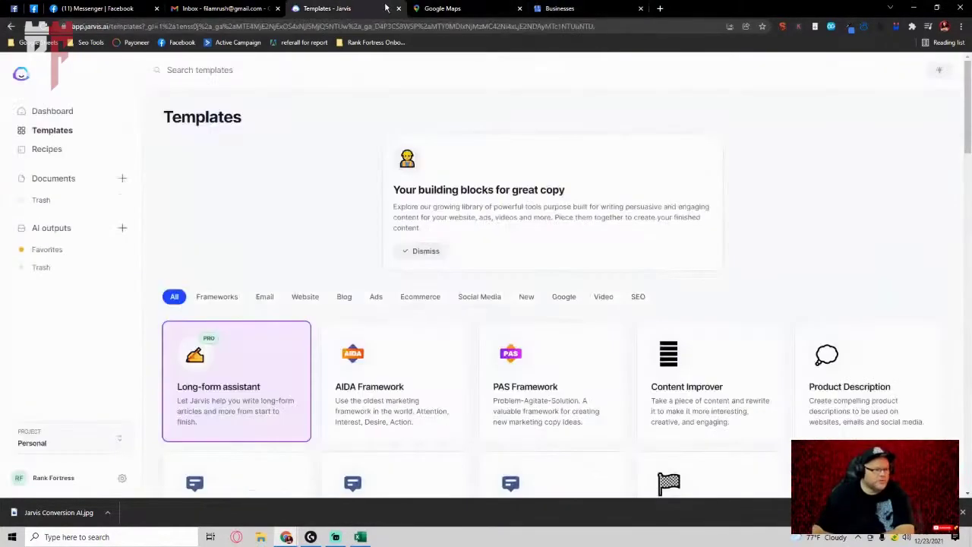
Check the business profiles and Google Maps, then filter the Jarvis templates to the Google category.
{"action": "left_click", "coordinate": [568, 9]}
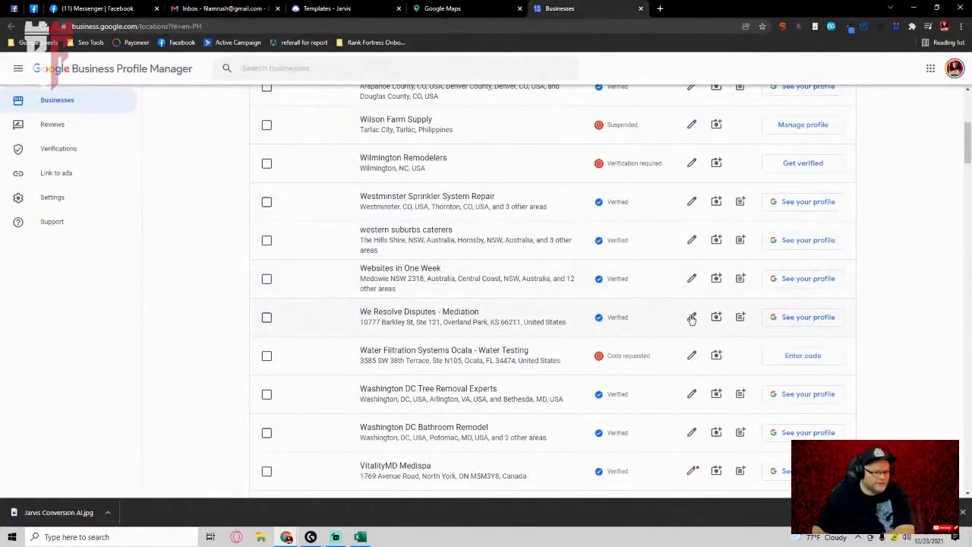
{"action": "left_click", "coordinate": [474, 8]}
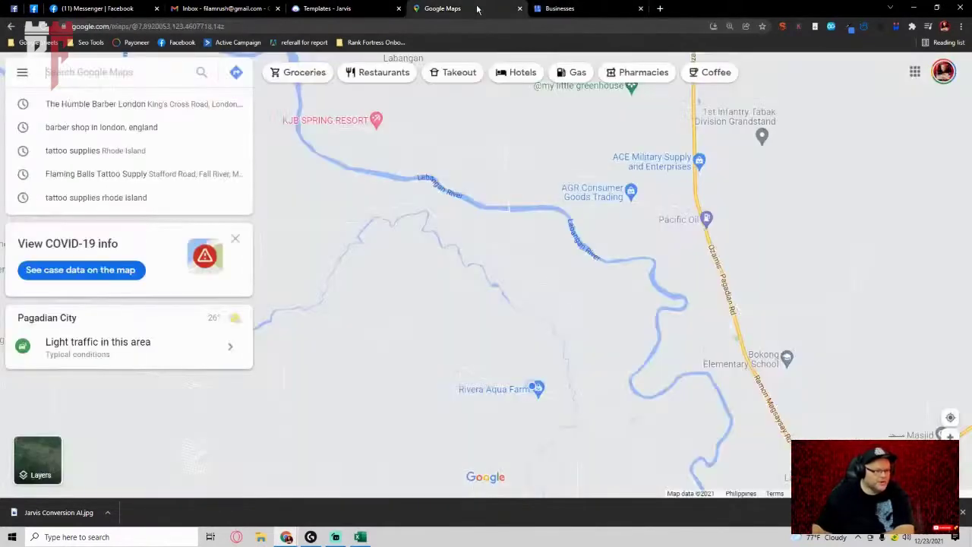
{"action": "left_click", "coordinate": [334, 7]}
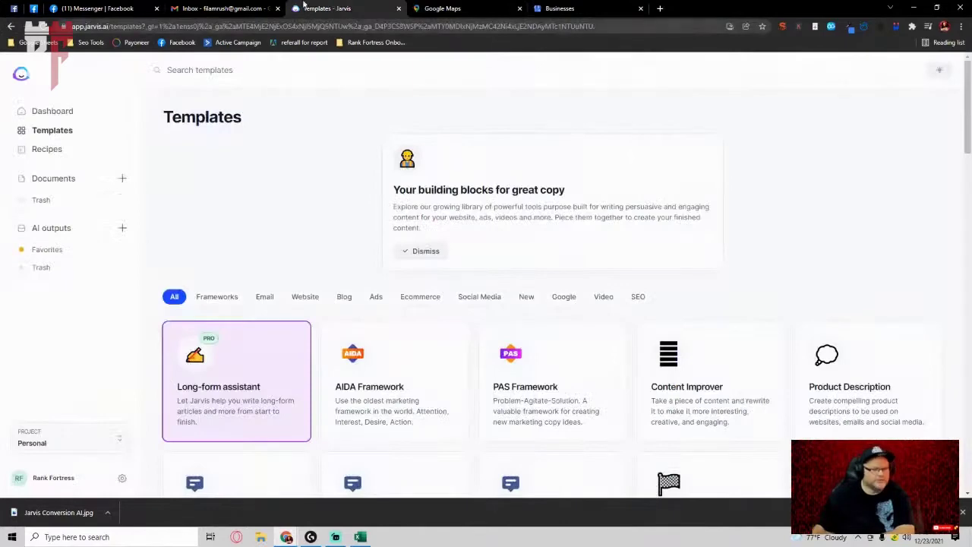
{"action": "left_click", "coordinate": [437, 8]}
{"action": "left_click", "coordinate": [351, 7]}
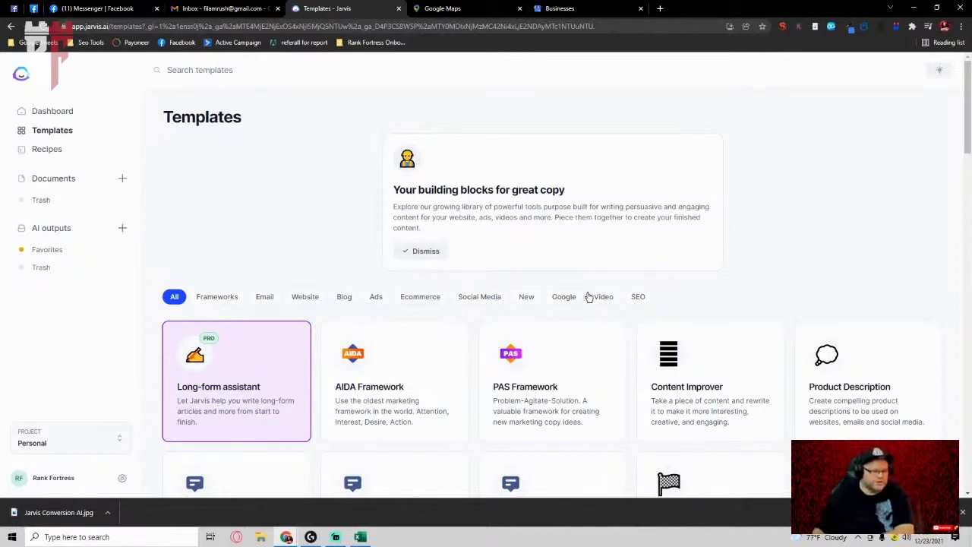
{"action": "left_click", "coordinate": [562, 296]}
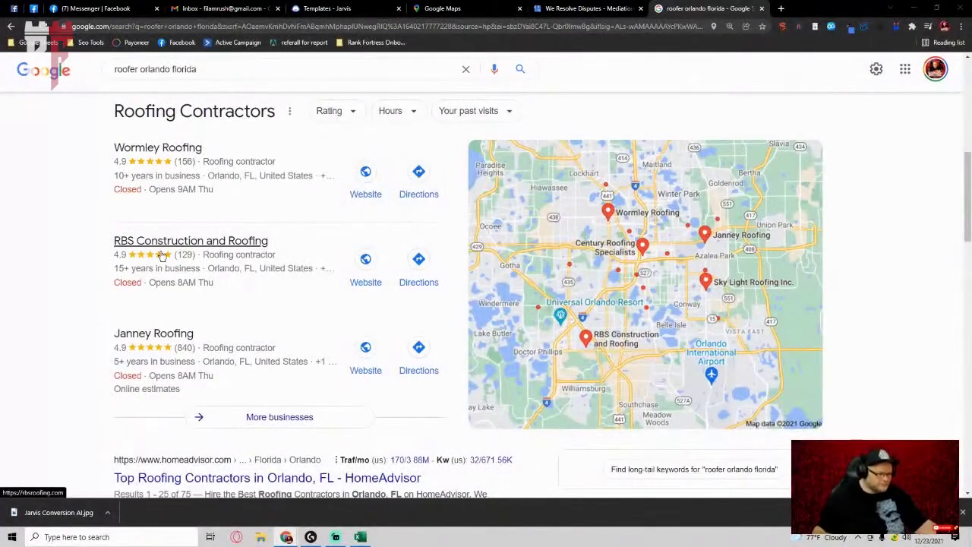
Open the Google reviews of RBS Construction and Roofing from the search results and read the owner's responses.
{"action": "left_click", "coordinate": [247, 276]}
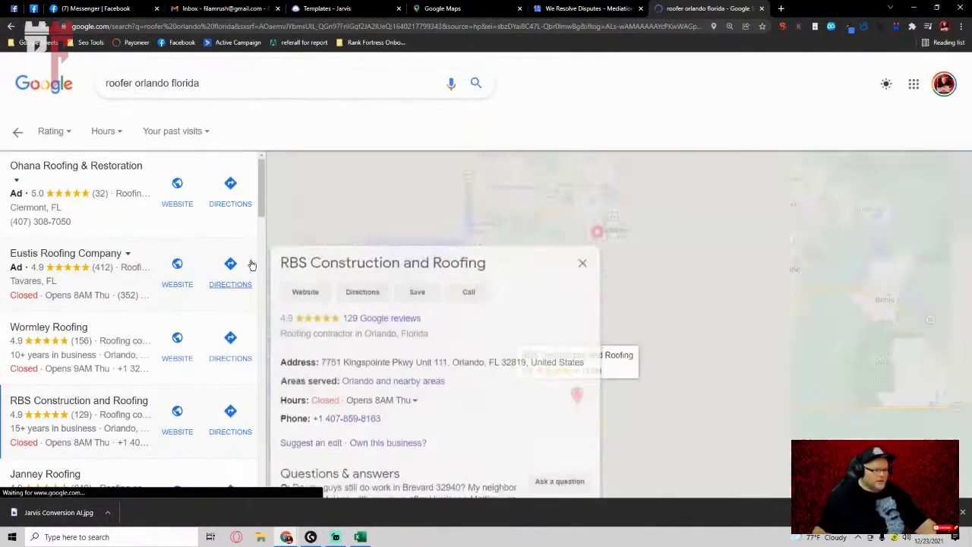
{"action": "left_click", "coordinate": [405, 228]}
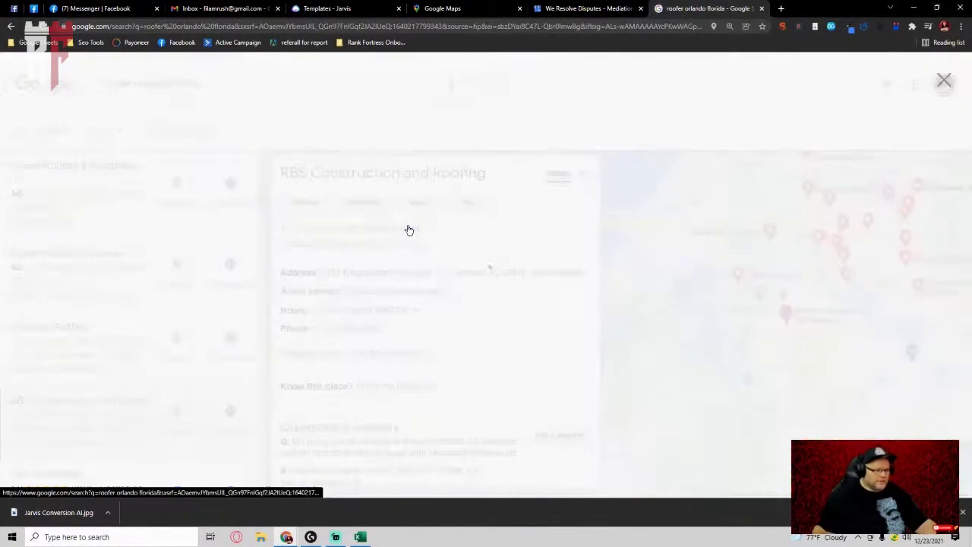
{"action": "scroll", "coordinate": [425, 273], "scroll_direction": "down", "scroll_amount": 3}
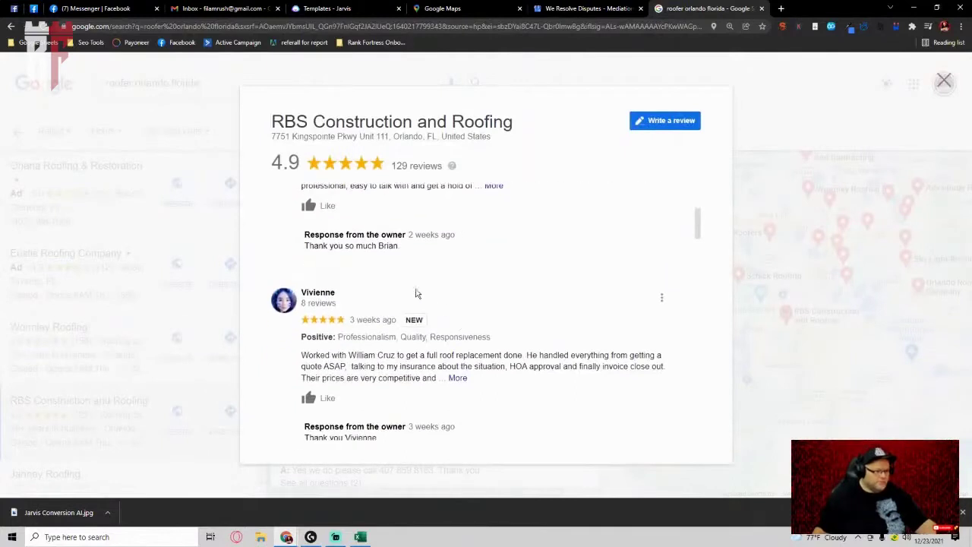
{"action": "scroll", "coordinate": [352, 256], "scroll_direction": "down", "scroll_amount": 2}
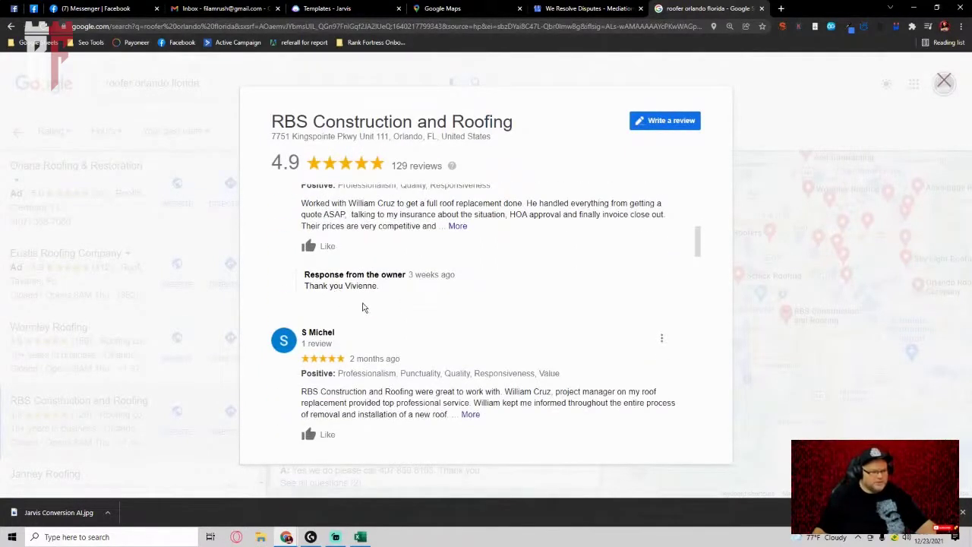
{"action": "scroll", "coordinate": [512, 325], "scroll_direction": "down", "scroll_amount": 2}
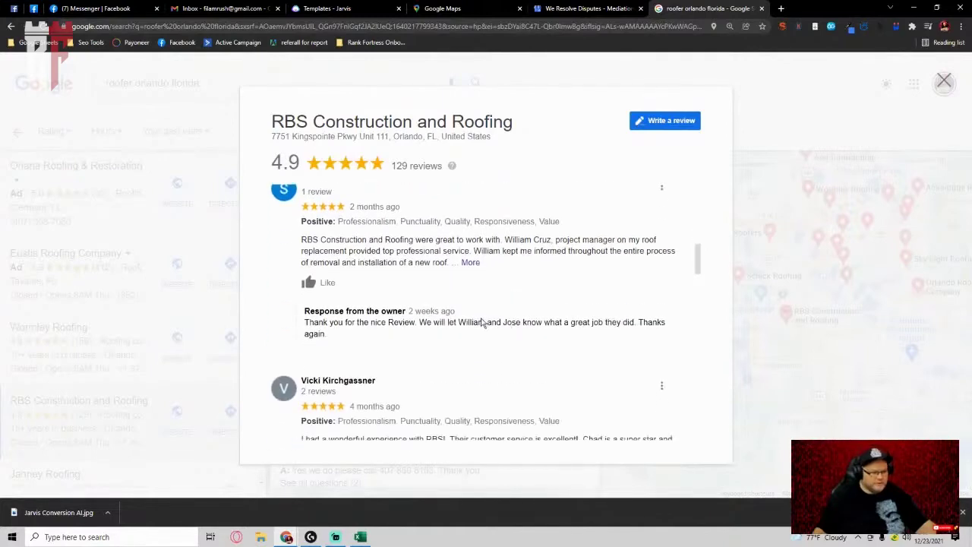
{"action": "scroll", "coordinate": [483, 323], "scroll_direction": "down", "scroll_amount": 3}
{"action": "scroll", "coordinate": [501, 354], "scroll_direction": "up", "scroll_amount": 8}
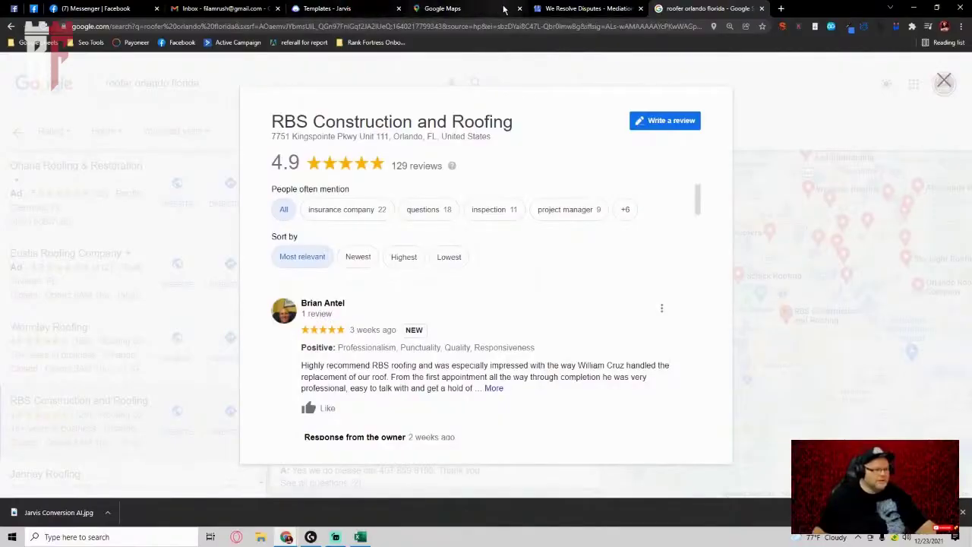
Switch to Jarvis and search the Google category templates for "revi".
{"action": "left_click", "coordinate": [359, 10]}
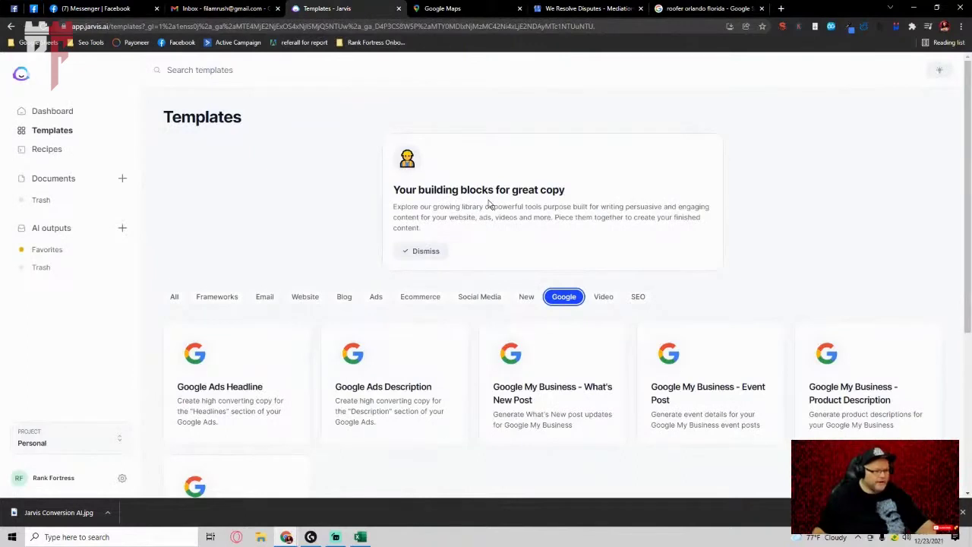
{"action": "left_click", "coordinate": [50, 133]}
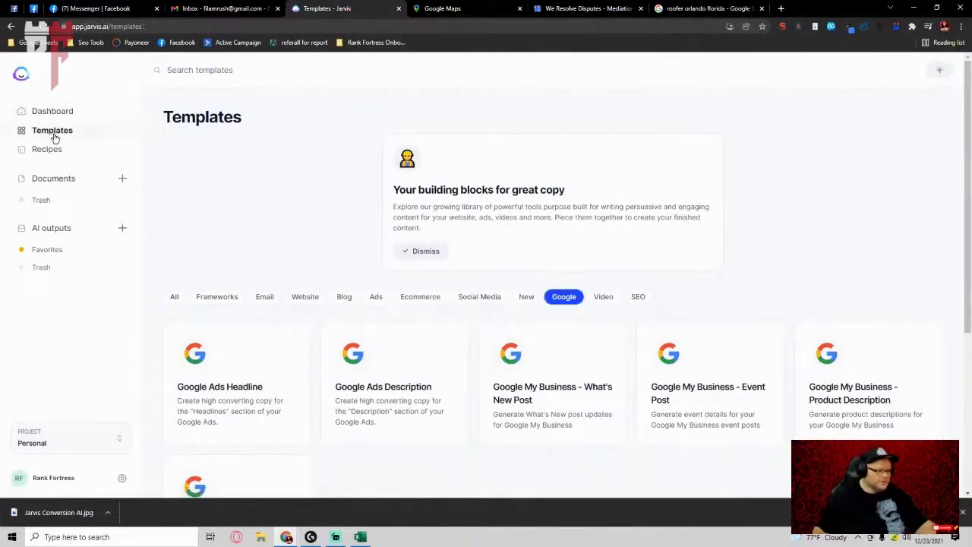
{"action": "left_click", "coordinate": [243, 73]}
{"action": "type", "text": "revi"}
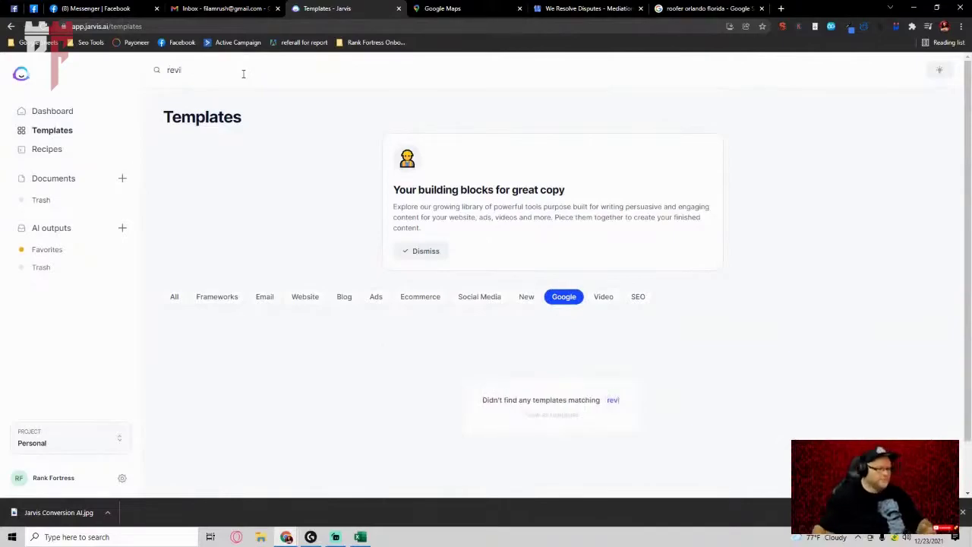
Reload the full template library, search it for "resp" and open the Review Responder template.
{"action": "left_click", "coordinate": [53, 111]}
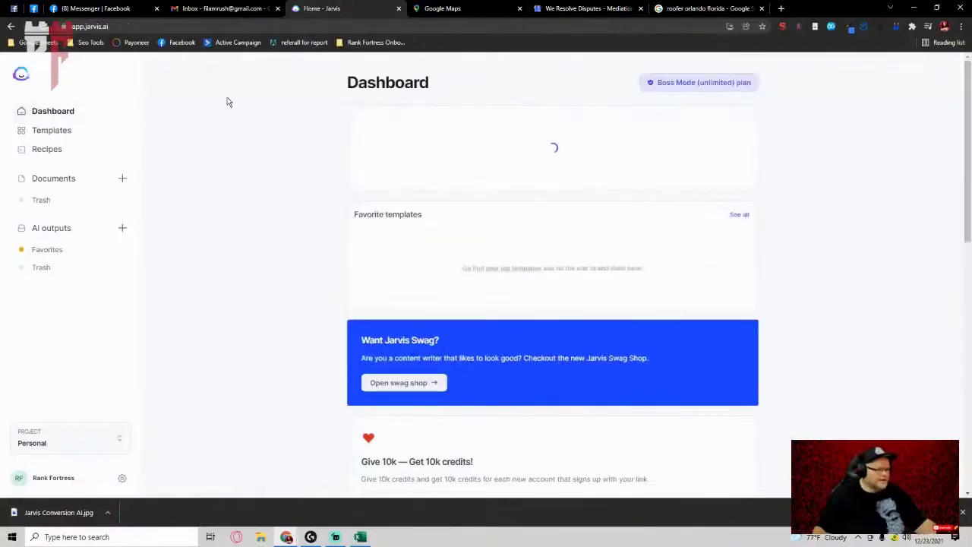
{"action": "left_click", "coordinate": [49, 130]}
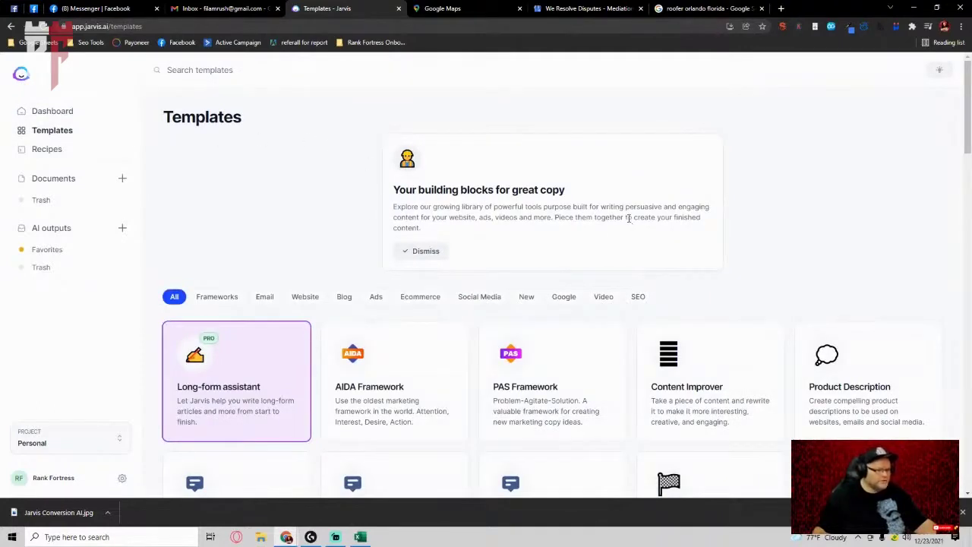
{"action": "scroll", "coordinate": [626, 212], "scroll_direction": "down", "scroll_amount": 3}
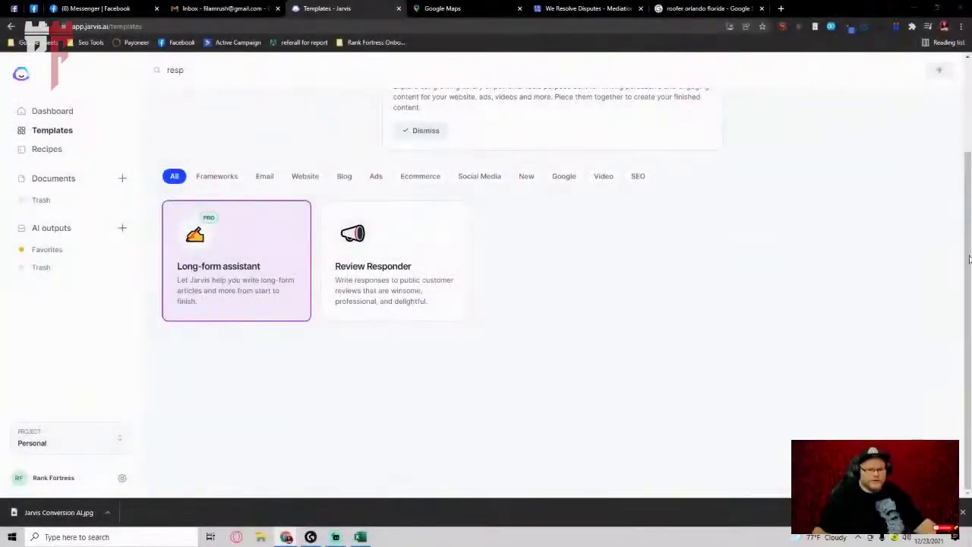
{"action": "left_click", "coordinate": [371, 254]}
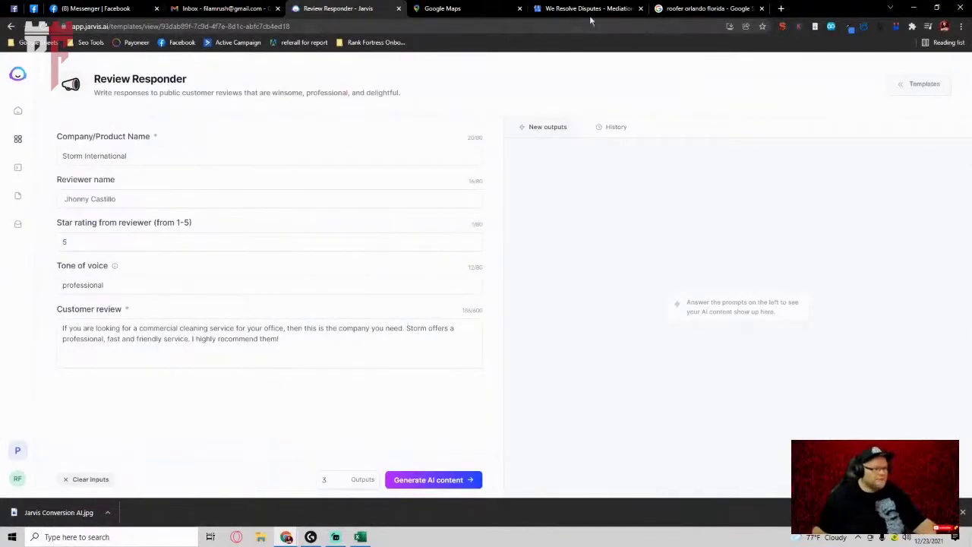
Copy "RBS Construction and Roofing" from the Google reviews and replace the company name in Review Responder with it.
{"action": "left_click", "coordinate": [658, 8]}
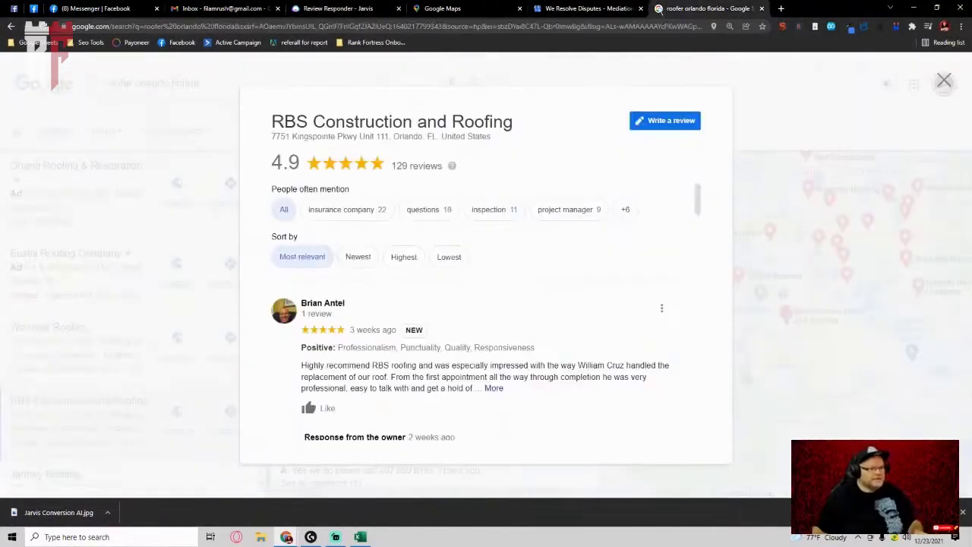
{"action": "triple_click", "coordinate": [367, 122]}
{"action": "key", "text": "ctrl+c"}
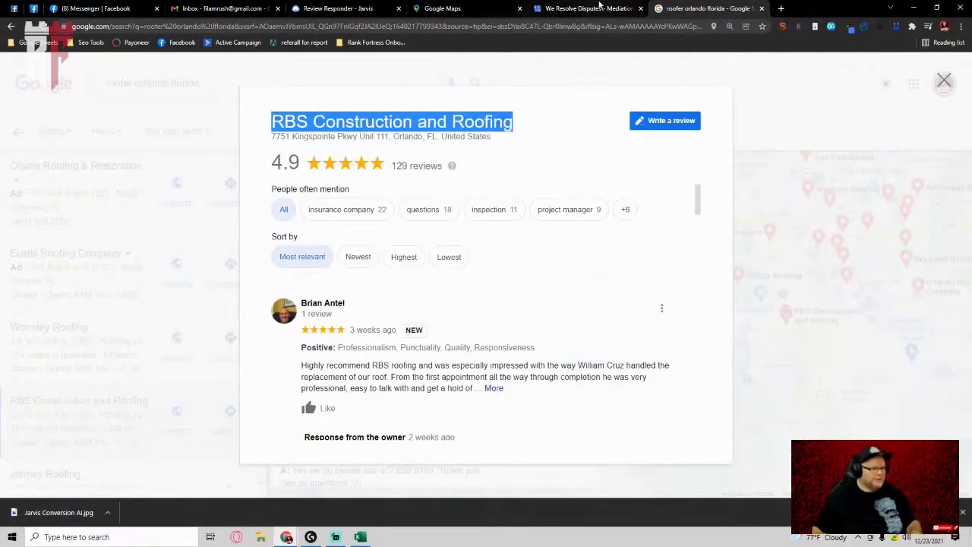
{"action": "left_click", "coordinate": [340, 8]}
{"action": "left_click", "coordinate": [261, 149]}
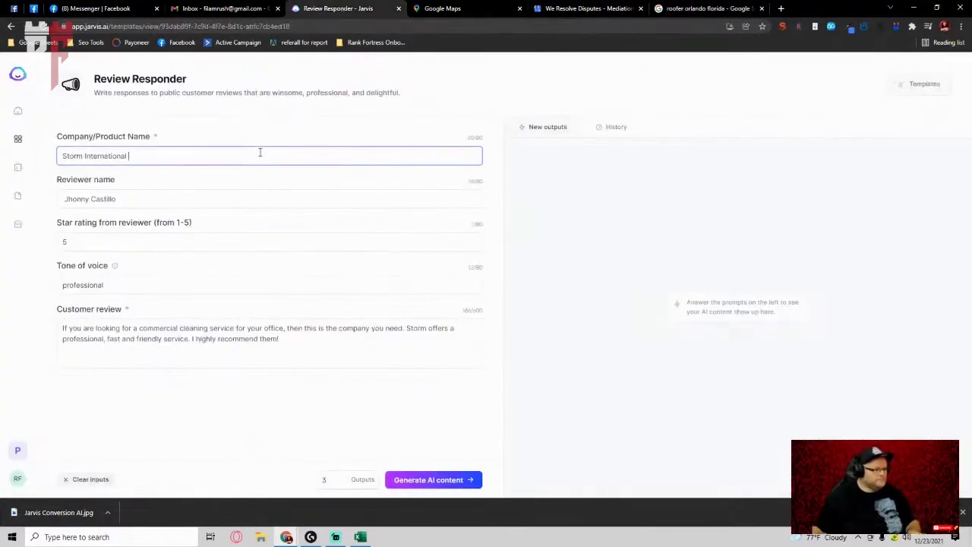
{"action": "key", "text": "ctrl+a"}
{"action": "key", "text": "ctrl+v"}
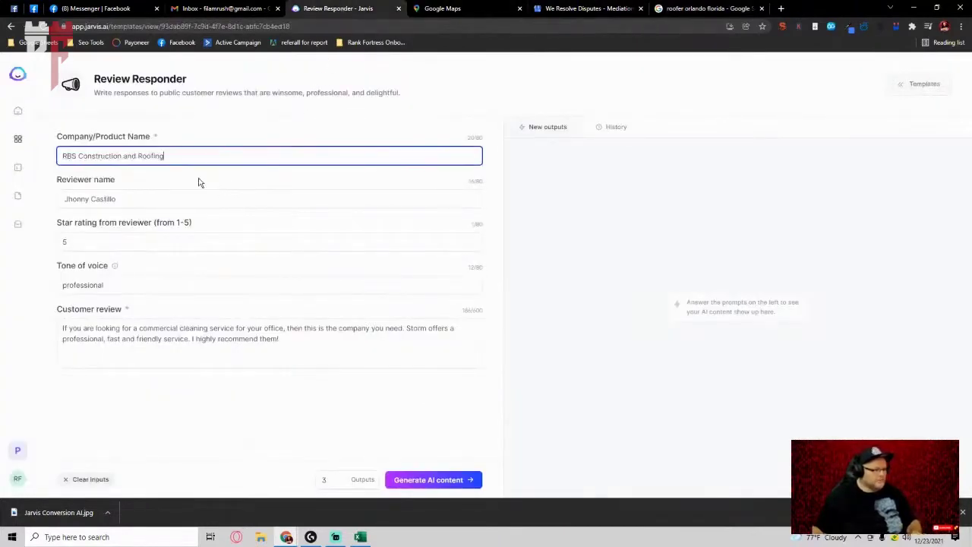
Copy the name of the first Google reviewer and replace the reviewer name in Review Responder with it.
{"action": "left_click", "coordinate": [673, 11]}
{"action": "scroll", "coordinate": [331, 223], "scroll_direction": "down", "scroll_amount": 2}
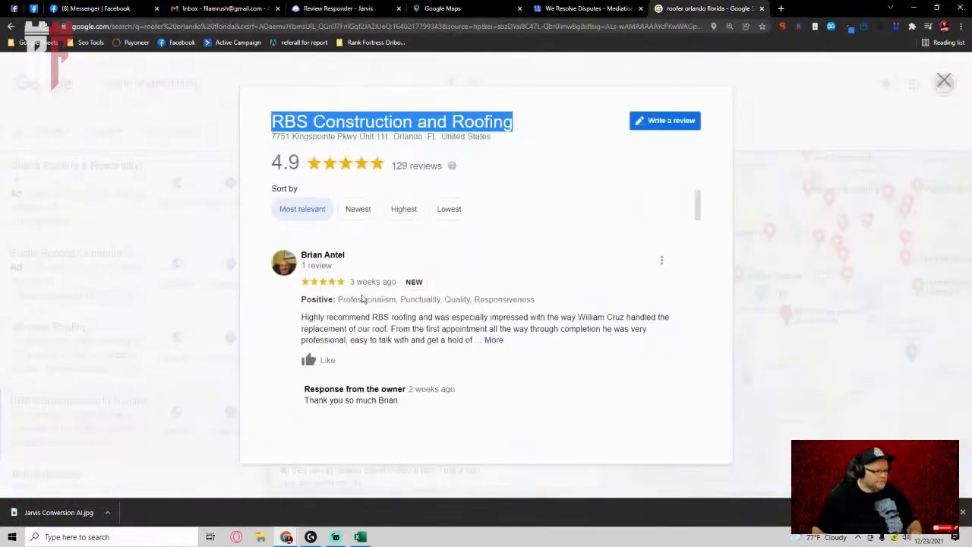
{"action": "left_click_drag", "start_coordinate": [348, 202], "coordinate": [300, 203]}
{"action": "key", "text": "ctrl+c"}
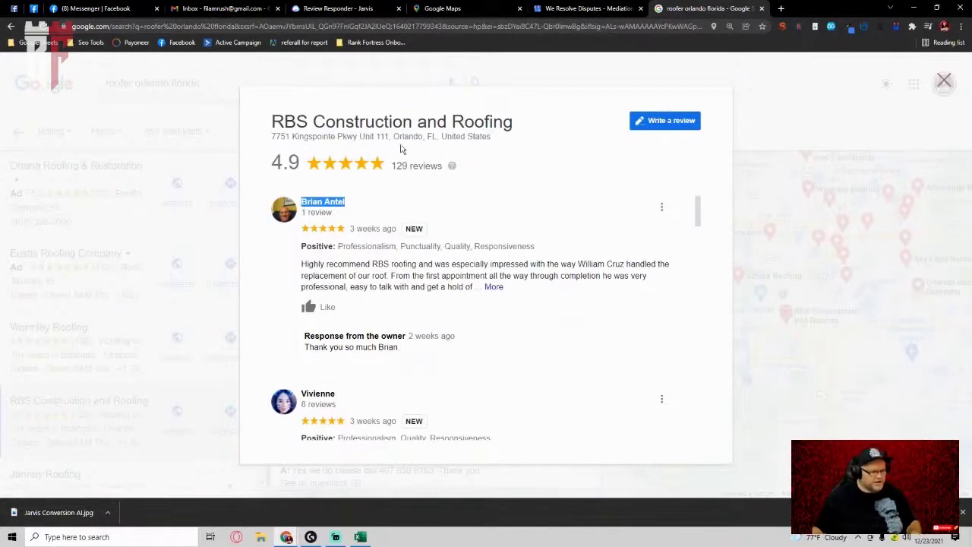
{"action": "left_click_drag", "start_coordinate": [334, 8], "coordinate": [598, 7]}
{"action": "triple_click", "coordinate": [131, 199]}
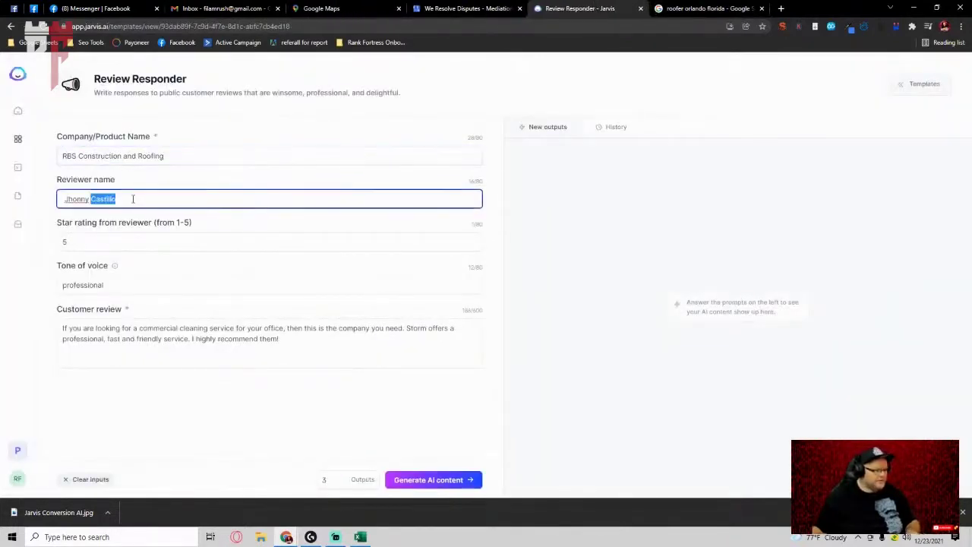
{"action": "key", "text": "ctrl+v"}
Replace the customer review with the full text of the first Google review and generate 3 AI responses.
{"action": "left_click", "coordinate": [693, 6]}
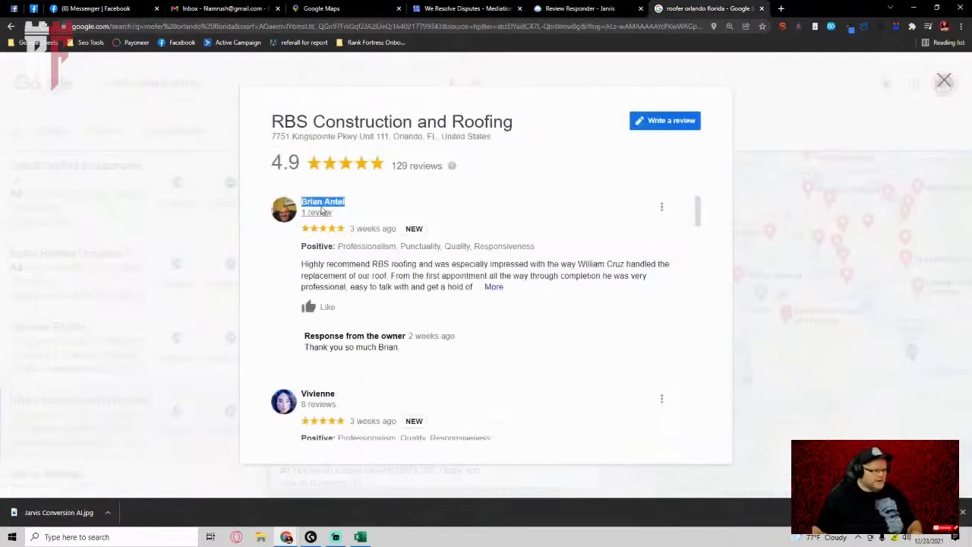
{"action": "left_click", "coordinate": [493, 287]}
{"action": "triple_click", "coordinate": [425, 287]}
{"action": "key", "text": "ctrl+c"}
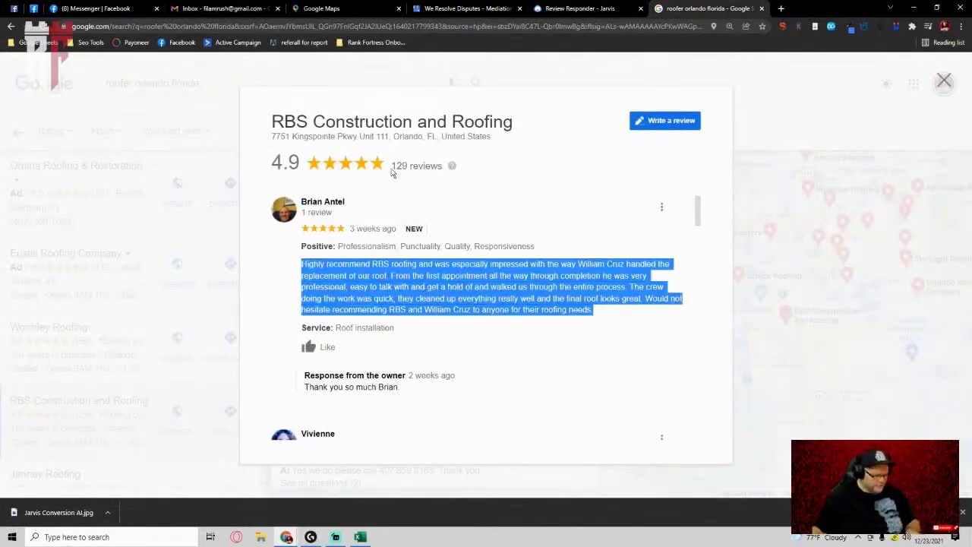
{"action": "left_click", "coordinate": [569, 9]}
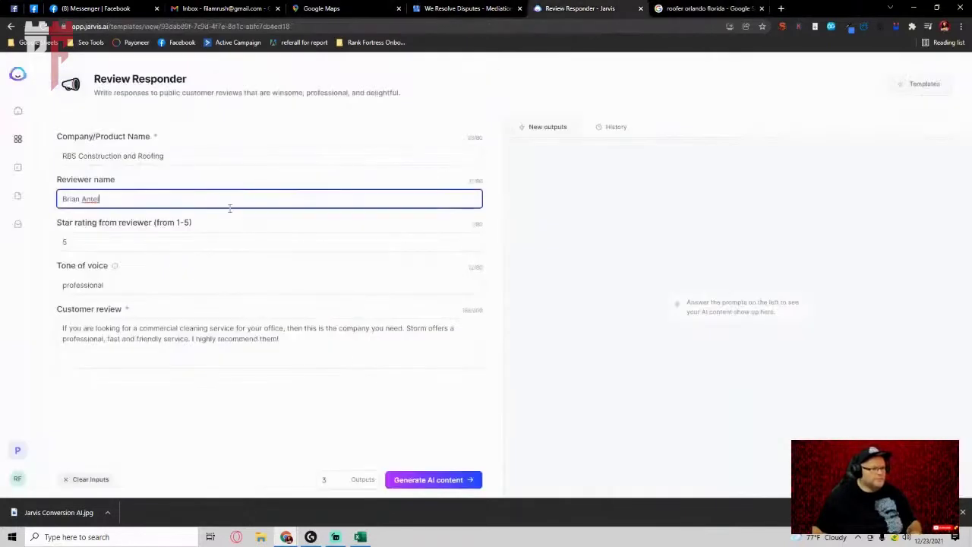
{"action": "triple_click", "coordinate": [158, 330]}
{"action": "key", "text": "ctrl+v"}
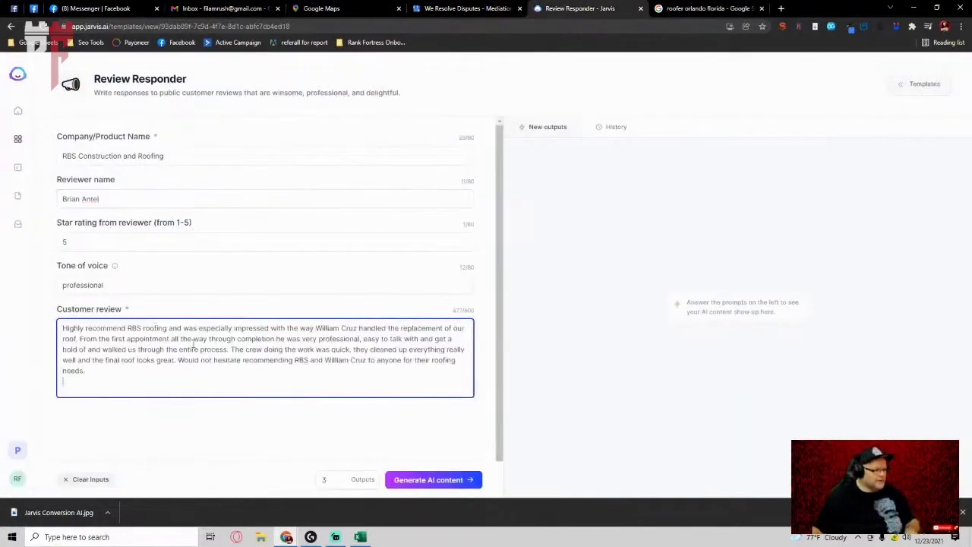
{"action": "left_click", "coordinate": [416, 480]}
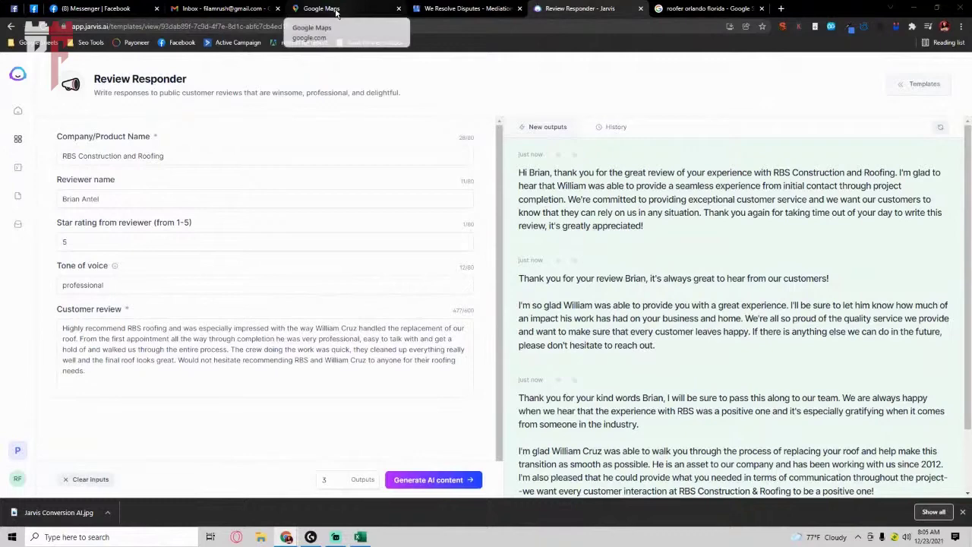
Return to the Google reviews and examine the owner's actual response to the first review for comparison.
{"action": "left_click", "coordinate": [716, 9]}
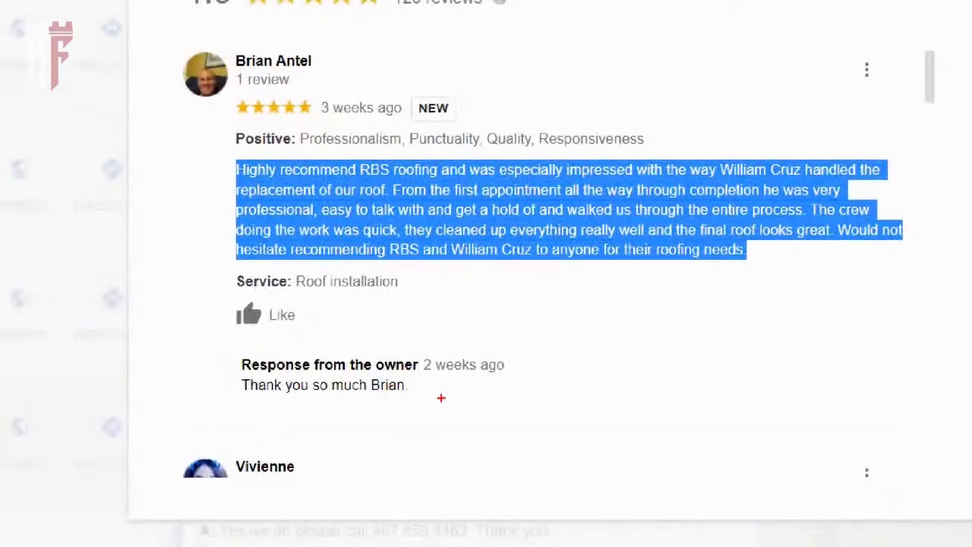
{"action": "mouse_move", "coordinate": [453, 403]}
{"action": "left_mouse_down"}
{"action": "mouse_move", "coordinate": [81, 373]}
{"action": "mouse_move", "coordinate": [378, 394]}
{"action": "left_mouse_up"}
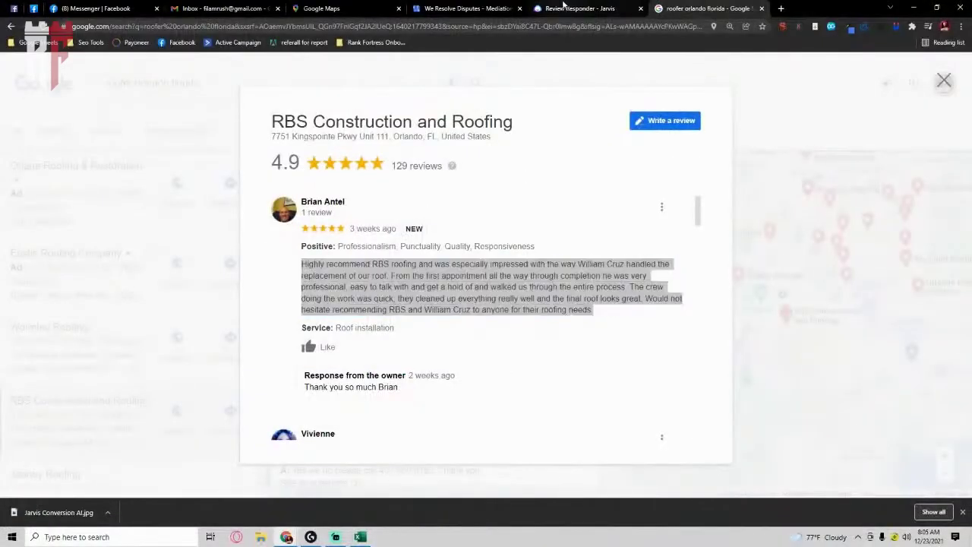
Read the AI responses generated in Review Responder and filter Jarvis's template library to the Google category.
{"action": "left_click", "coordinate": [585, 8]}
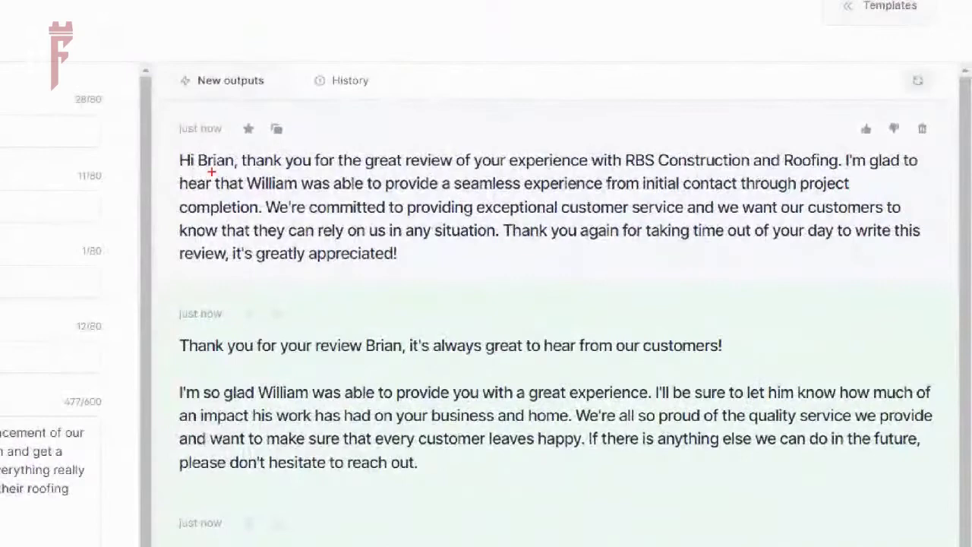
{"action": "mouse_move", "coordinate": [149, 122]}
{"action": "left_mouse_down"}
{"action": "mouse_move", "coordinate": [858, 293]}
{"action": "mouse_move", "coordinate": [945, 176]}
{"action": "mouse_move", "coordinate": [445, 123]}
{"action": "mouse_move", "coordinate": [112, 145]}
{"action": "left_mouse_up"}
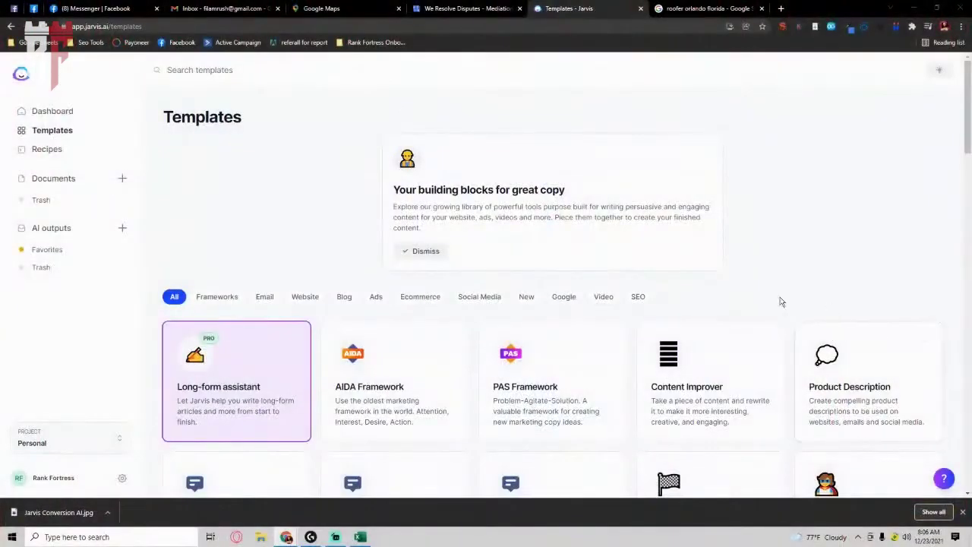
{"action": "left_click", "coordinate": [563, 298]}
{"action": "scroll", "coordinate": [691, 292], "scroll_direction": "down", "scroll_amount": 2}
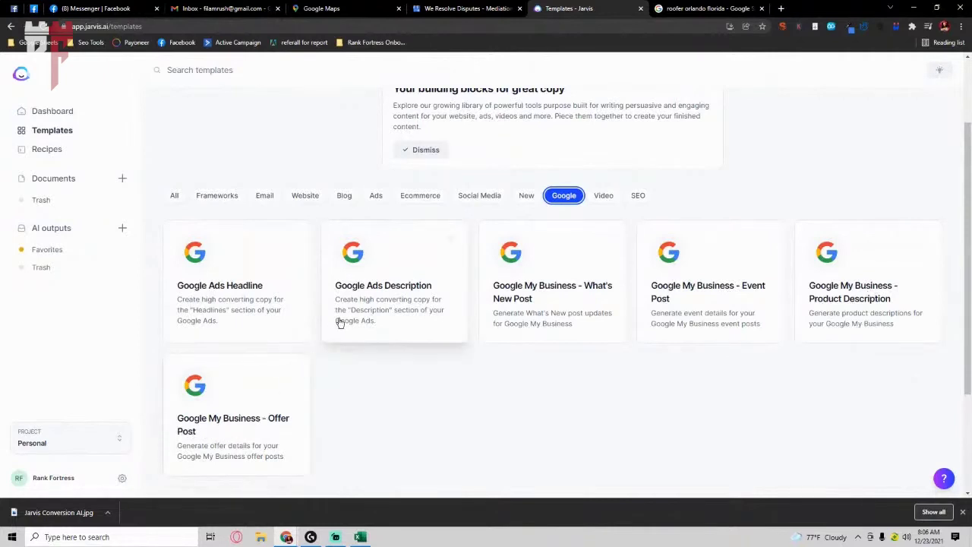
In Google Business Profile Manager, return to the businesses list, open a new update post, and inspect its description field and optional button choices.
{"action": "left_click", "coordinate": [486, 4]}
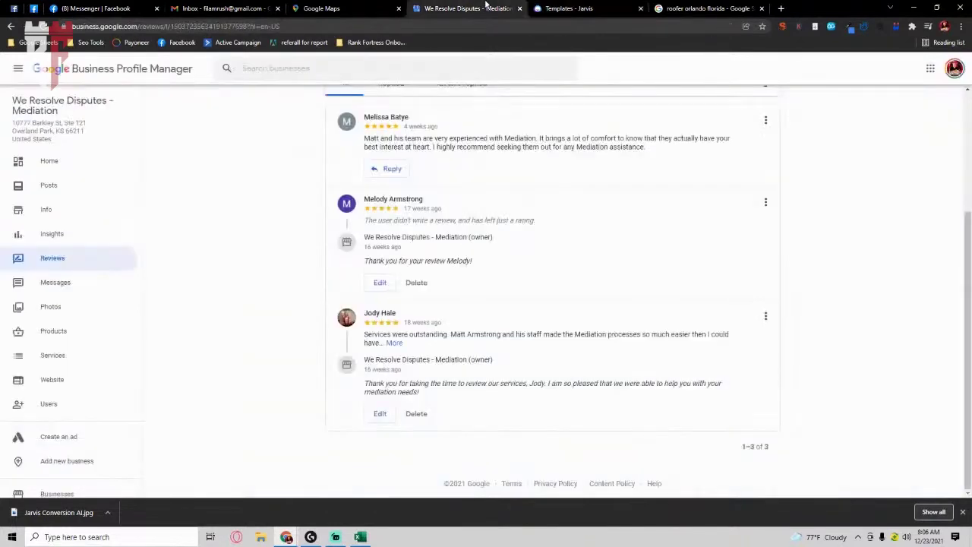
{"action": "left_click", "coordinate": [11, 26]}
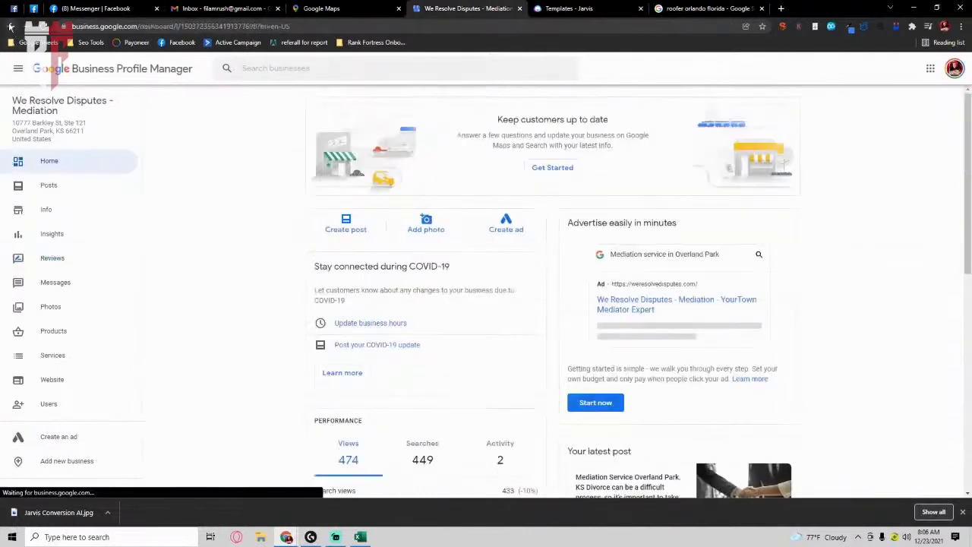
{"action": "left_click", "coordinate": [10, 25]}
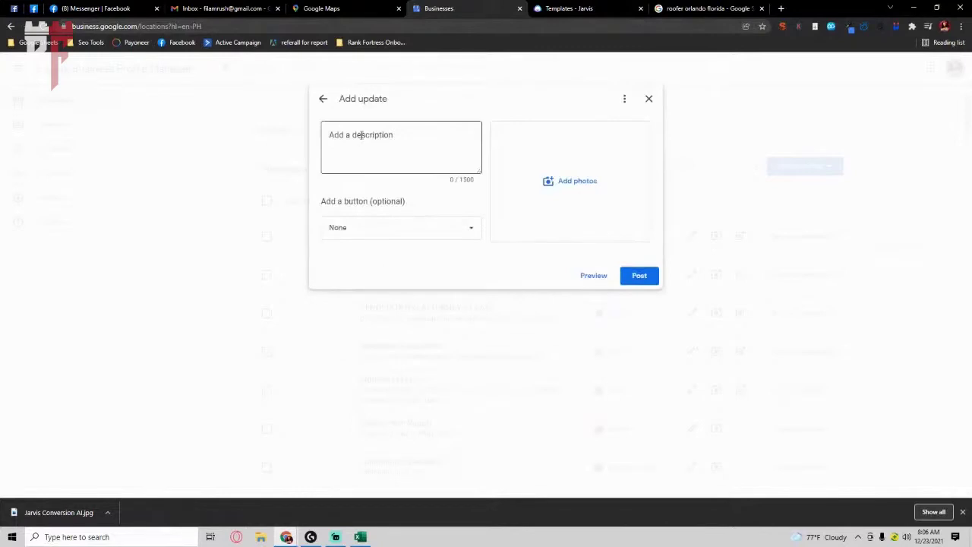
{"action": "left_click", "coordinate": [361, 134]}
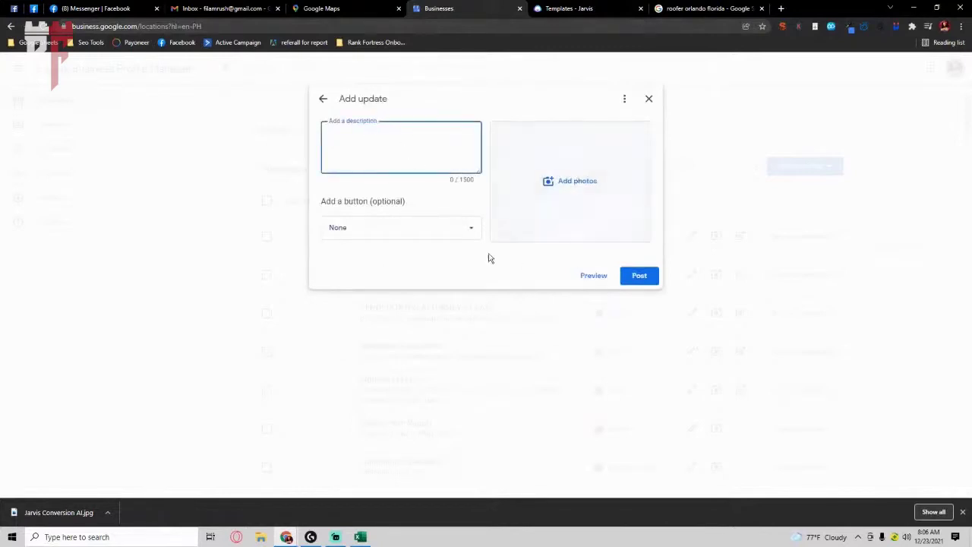
{"action": "left_click", "coordinate": [461, 227]}
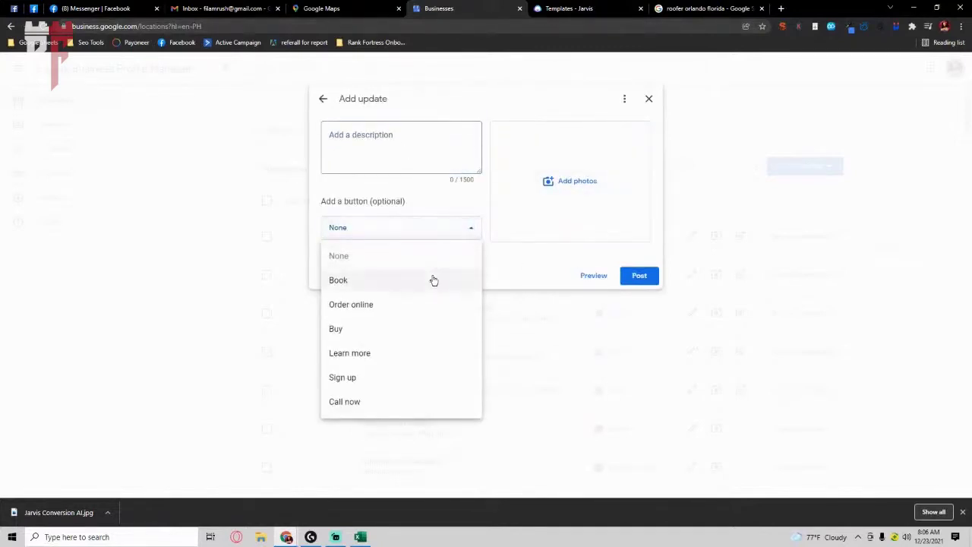
Open Jarvis's Google My Business - What's New Post template and paste "Construction and Roofing" from the Google listing as the business update.
{"action": "left_click", "coordinate": [592, 9]}
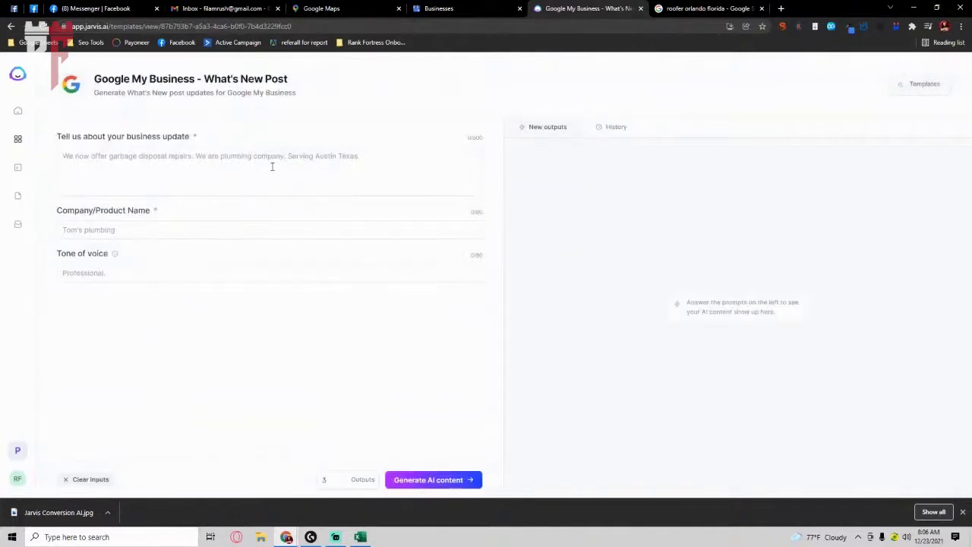
{"action": "left_click", "coordinate": [679, 8]}
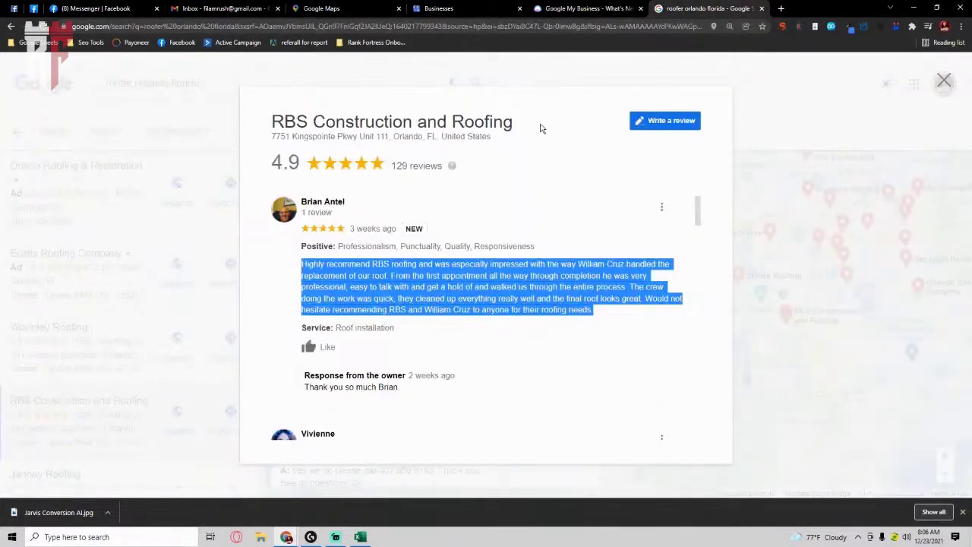
{"action": "left_click_drag", "start_coordinate": [523, 124], "coordinate": [302, 137]}
{"action": "key", "text": "ctrl+c"}
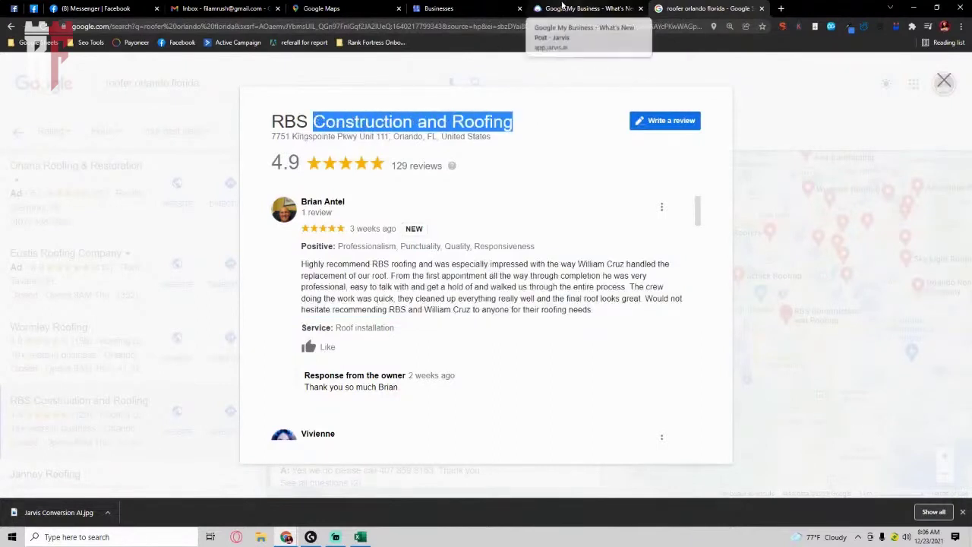
{"action": "left_click", "coordinate": [563, 7]}
{"action": "left_click", "coordinate": [159, 168]}
{"action": "key", "text": "ctrl+v"}
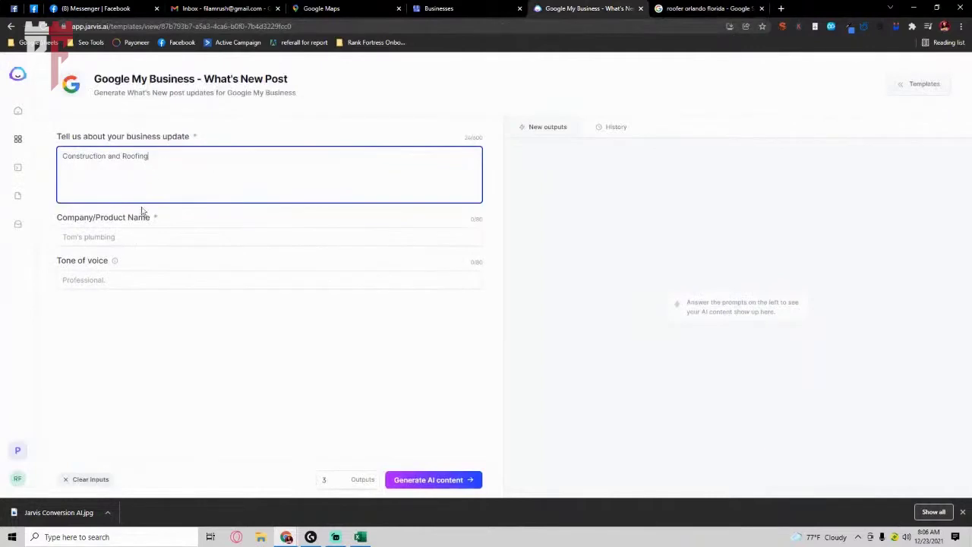
Copy "RBS Construction and Roofing" from the Google listing into the What's New Post company name and generate 3 outputs.
{"action": "left_click", "coordinate": [705, 8]}
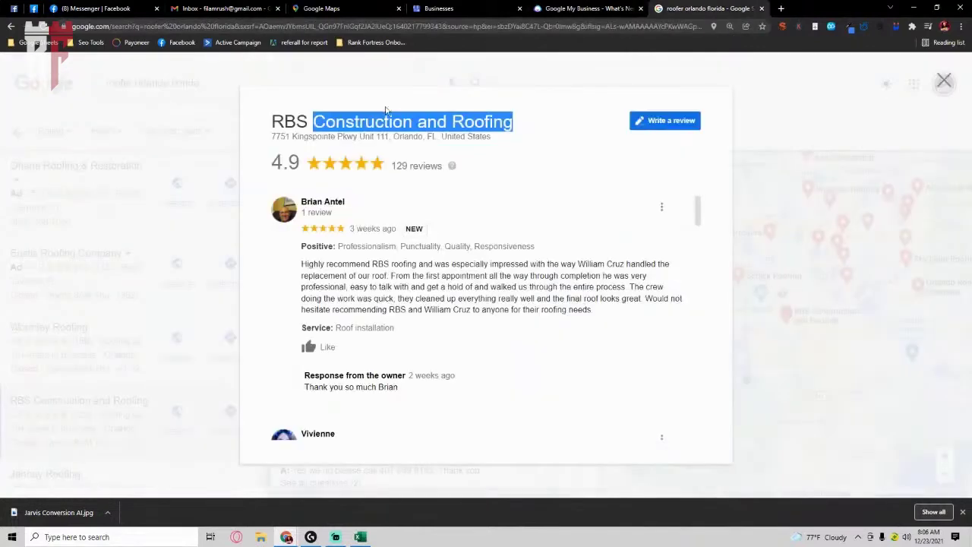
{"action": "triple_click", "coordinate": [376, 122]}
{"action": "key", "text": "ctrl+c"}
{"action": "left_click", "coordinate": [582, 8]}
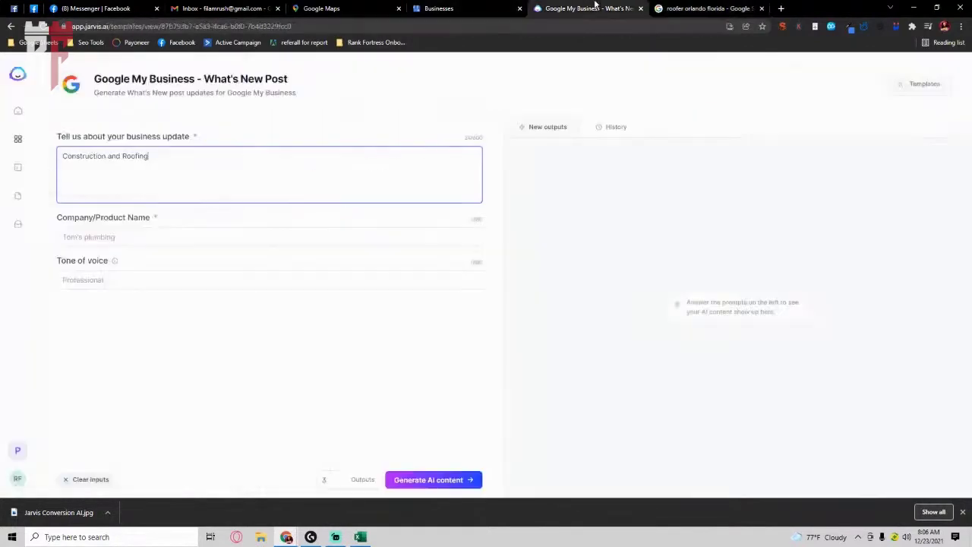
{"action": "left_click", "coordinate": [135, 240]}
{"action": "key", "text": "ctrl+v"}
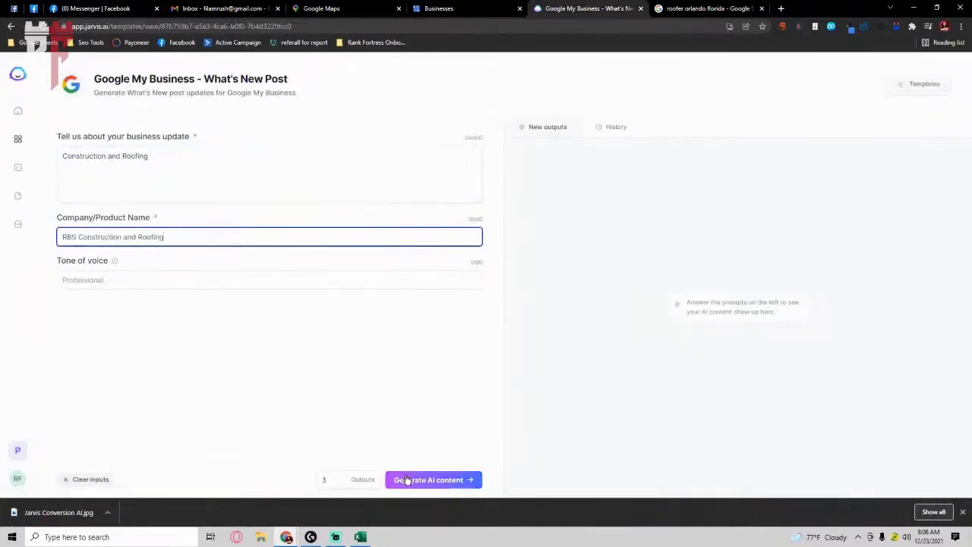
{"action": "left_click", "coordinate": [403, 479]}
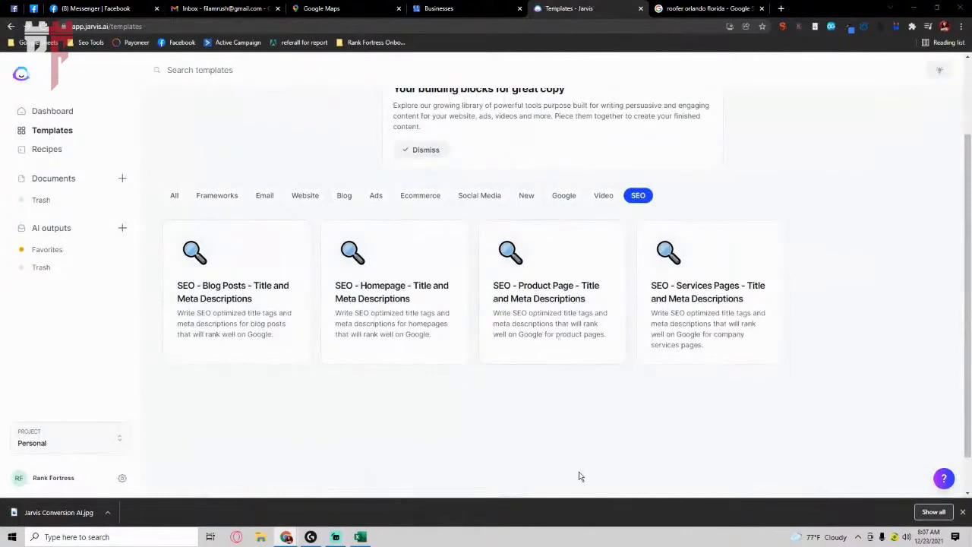
Open the SEO - Services Pages - Title and Meta Descriptions template, set the keyword to "Real Estate Agency Near Me" and generate 3 outputs.
{"action": "left_click", "coordinate": [717, 293]}
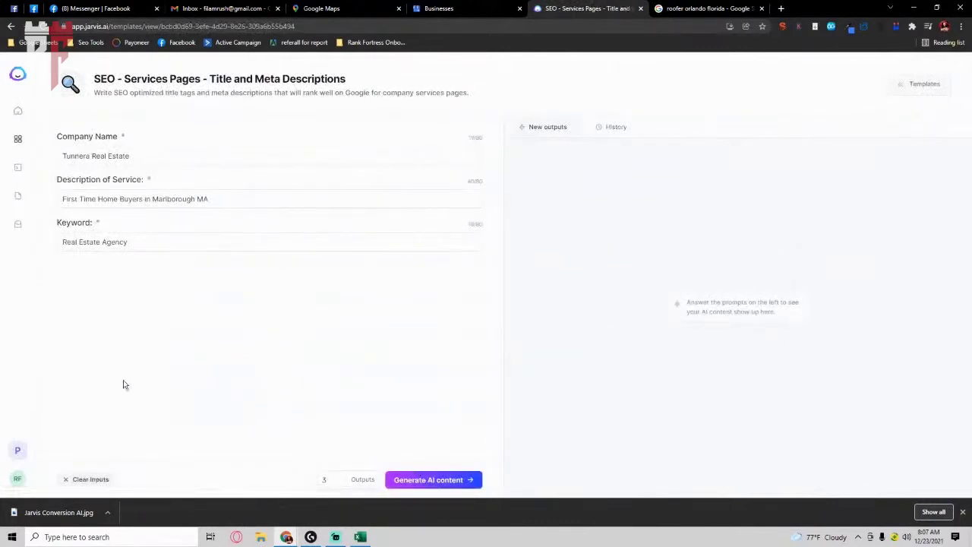
{"action": "left_click", "coordinate": [143, 198]}
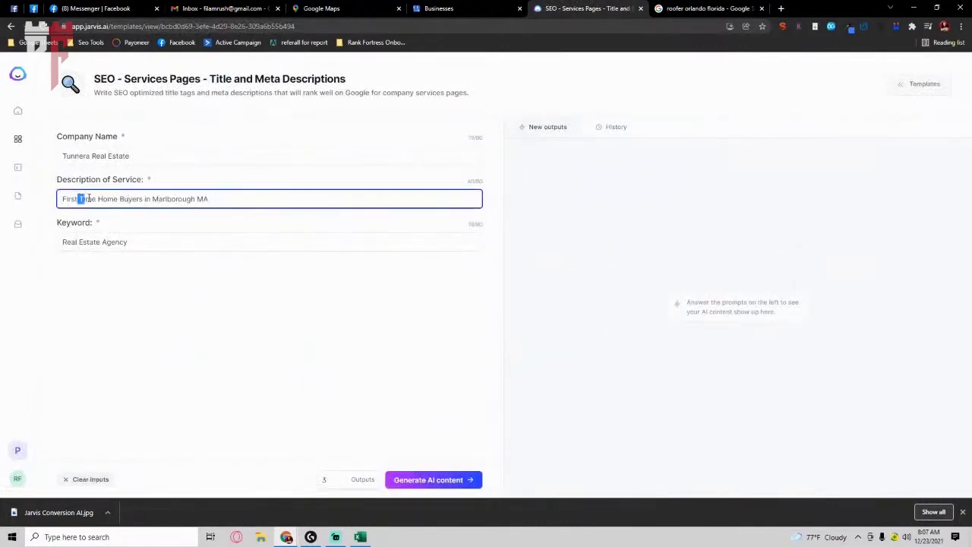
{"action": "left_click_drag", "start_coordinate": [89, 198], "coordinate": [281, 215]}
{"action": "left_click_drag", "start_coordinate": [71, 244], "coordinate": [196, 244]}
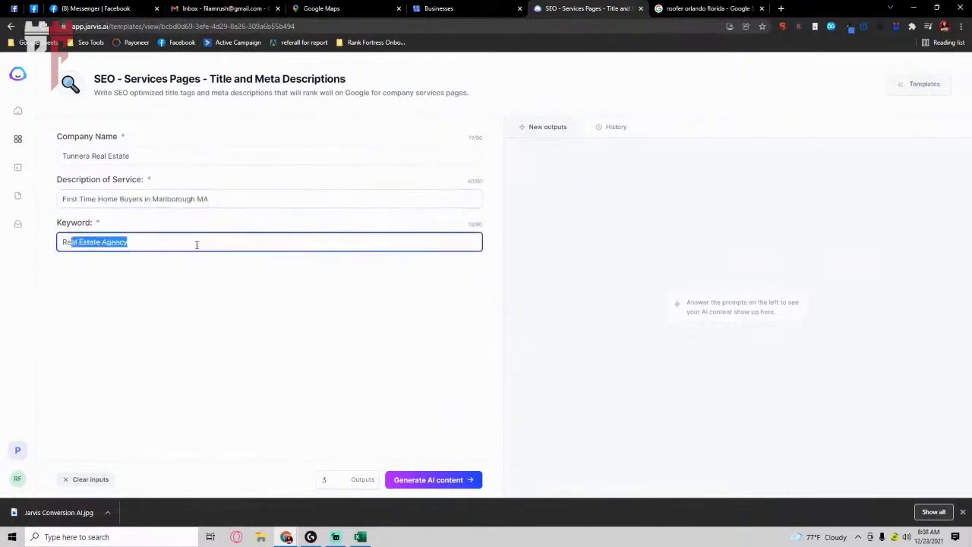
{"action": "left_click", "coordinate": [152, 246]}
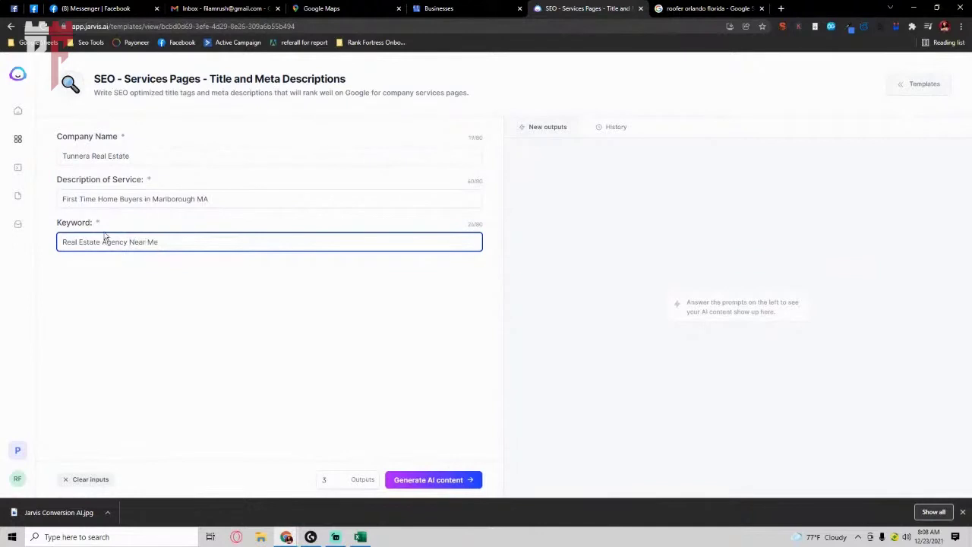
{"action": "left_click", "coordinate": [423, 482]}
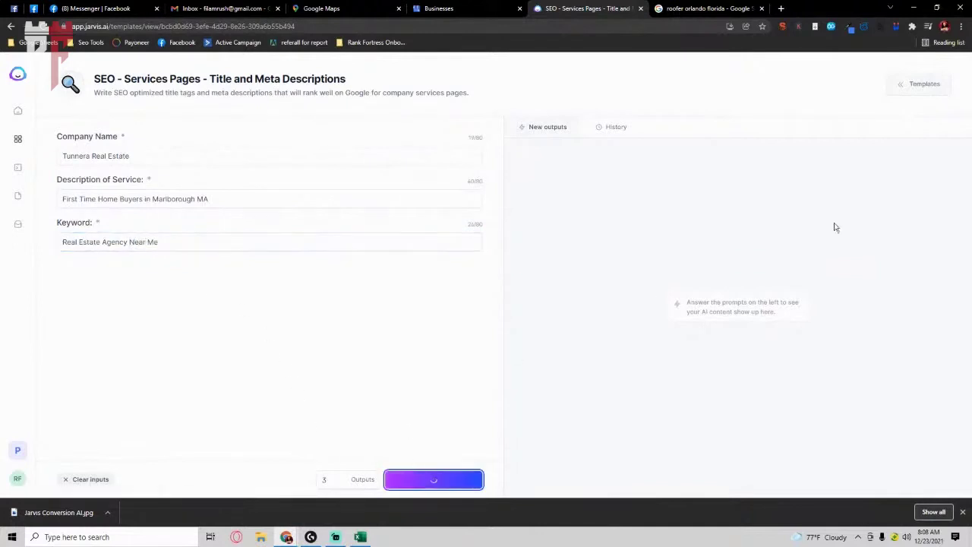